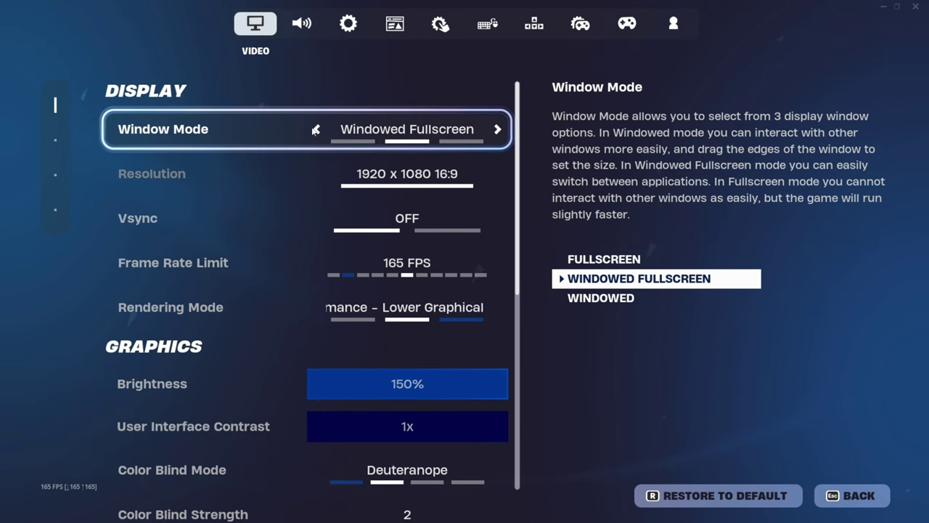
Try Fullscreen, return Window Mode to Windowed Fullscreen, then scroll down to Show FPS
{"action": "left_click", "coordinate": [401, 147]}
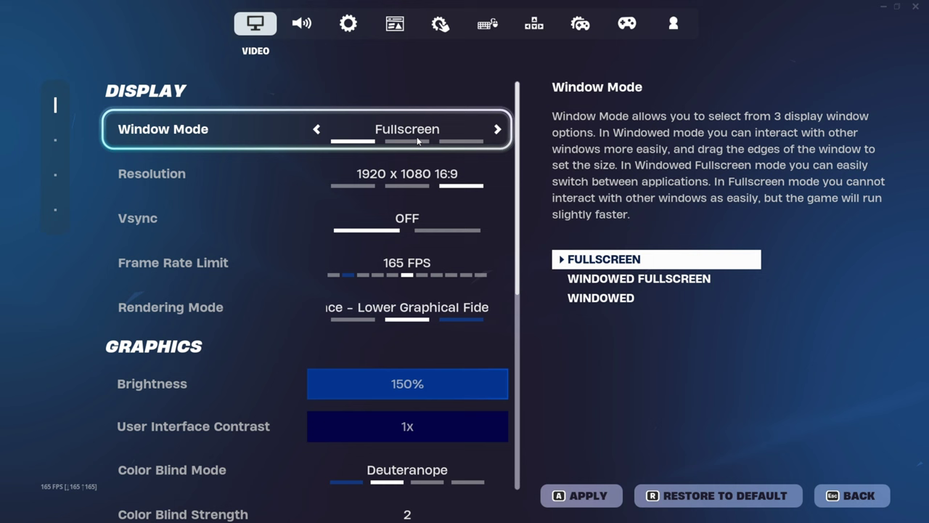
{"action": "left_click", "coordinate": [496, 129]}
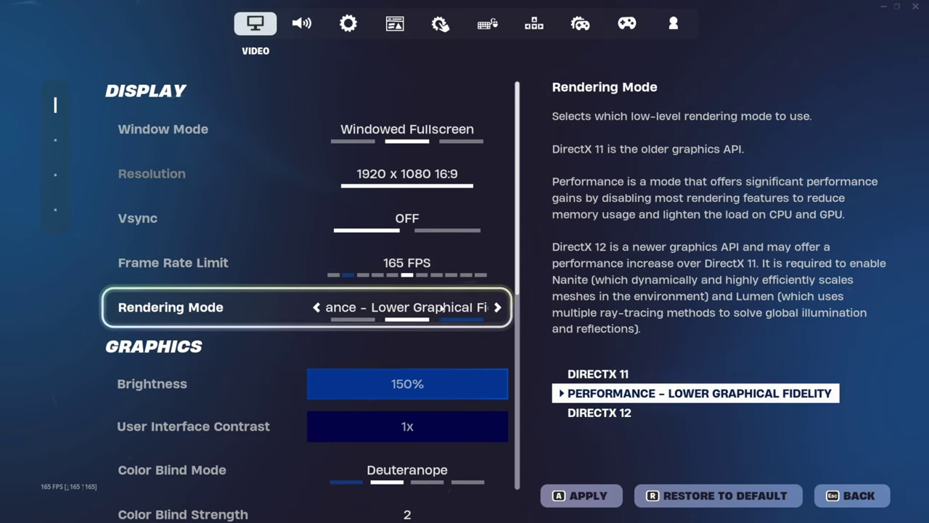
{"action": "scroll", "coordinate": [425, 309], "scroll_direction": "down", "scroll_amount": 3}
{"action": "scroll", "coordinate": [426, 320], "scroll_direction": "down", "scroll_amount": 3}
{"action": "scroll", "coordinate": [425, 330], "scroll_direction": "down", "scroll_amount": 2}
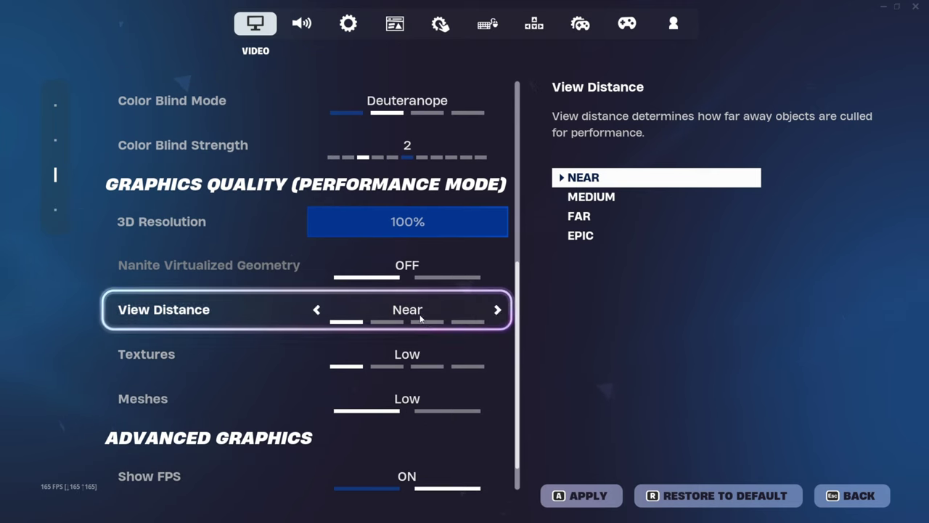
{"action": "scroll", "coordinate": [410, 370], "scroll_direction": "down", "scroll_amount": 1}
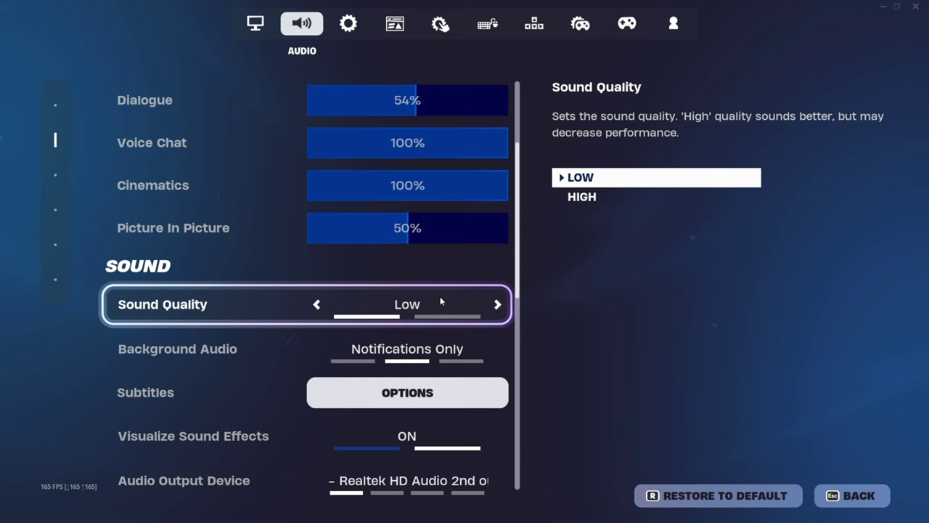
Review the subtitle options, leaving them off, then move to the Game settings
{"action": "left_click", "coordinate": [402, 392]}
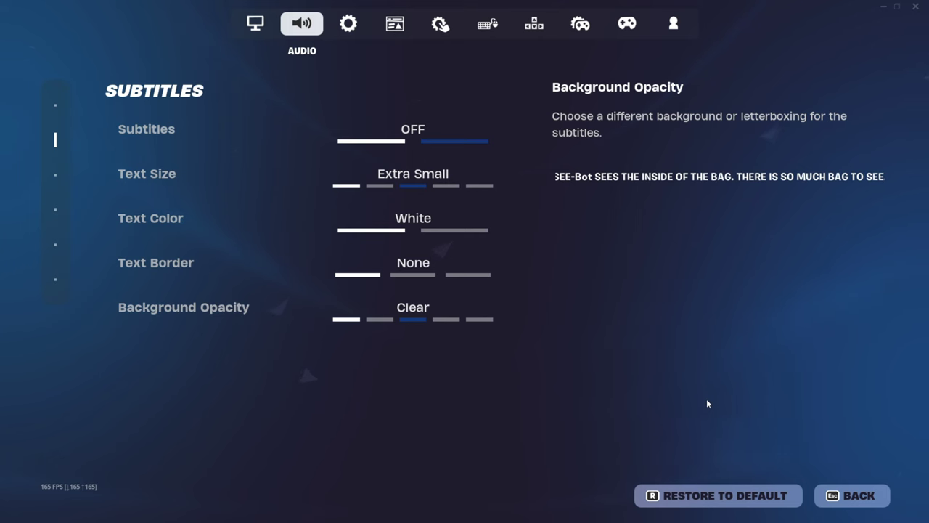
{"action": "left_click", "coordinate": [348, 23]}
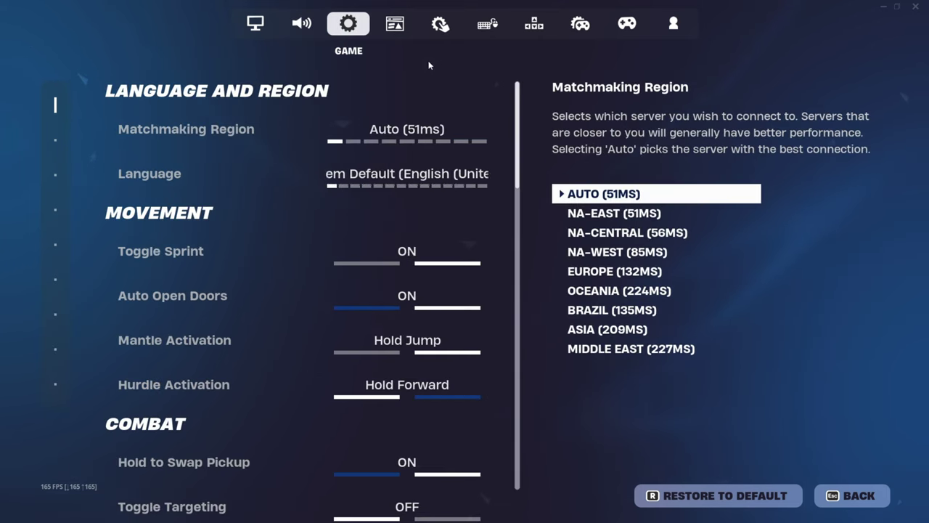
Turn off Idle Energy Saving and Inactive Window Energy Saving in the Game settings
{"action": "left_click_drag", "start_coordinate": [517, 102], "coordinate": [530, 388]}
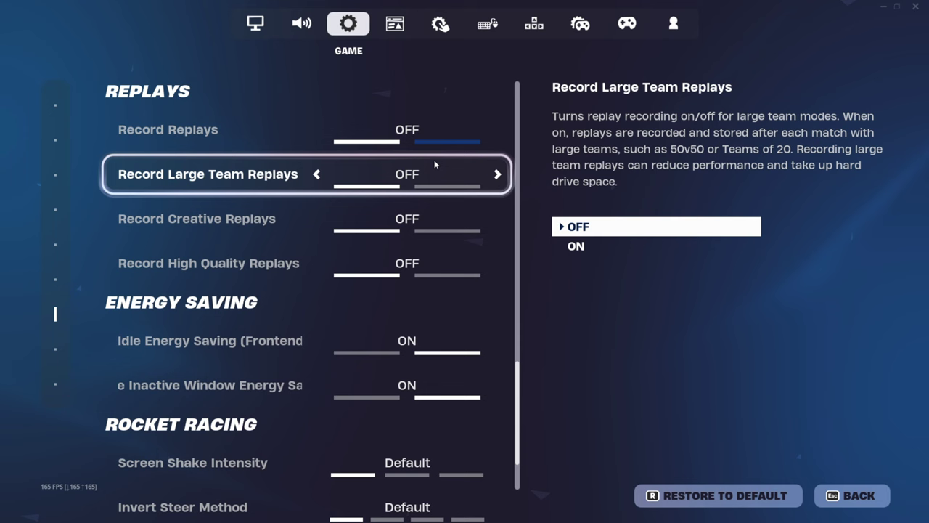
{"action": "left_click", "coordinate": [318, 342]}
{"action": "left_click", "coordinate": [317, 385]}
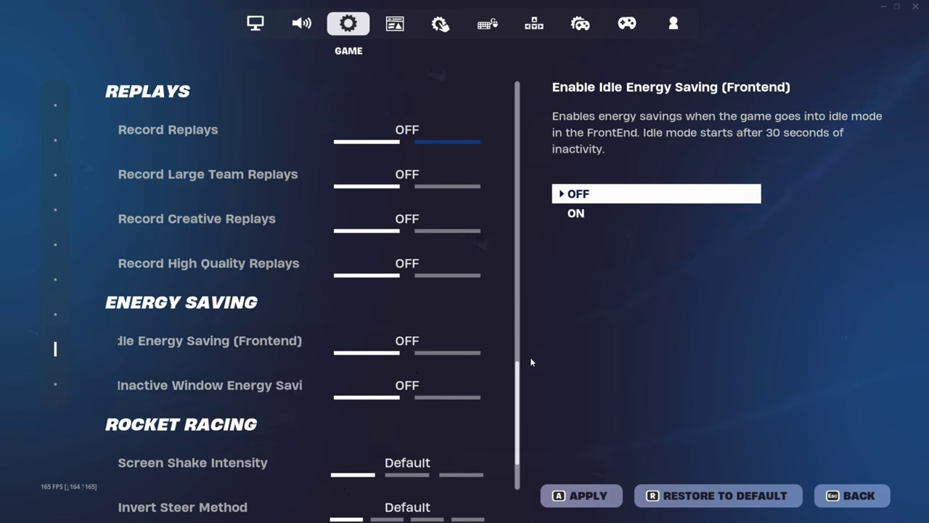
Check Account and Privacy: Text Chat off and Party Joinability Invite Only
{"action": "left_click", "coordinate": [672, 24]}
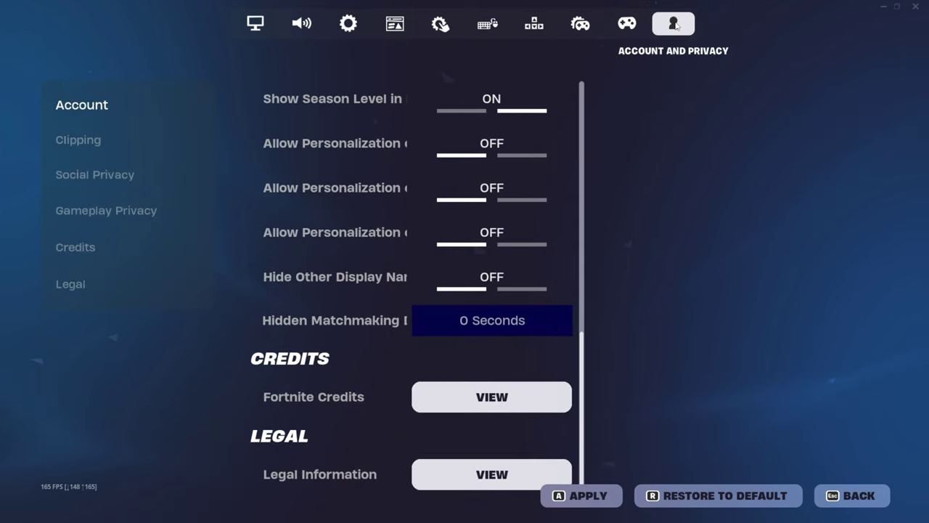
{"action": "mouse_move", "coordinate": [307, 143]}
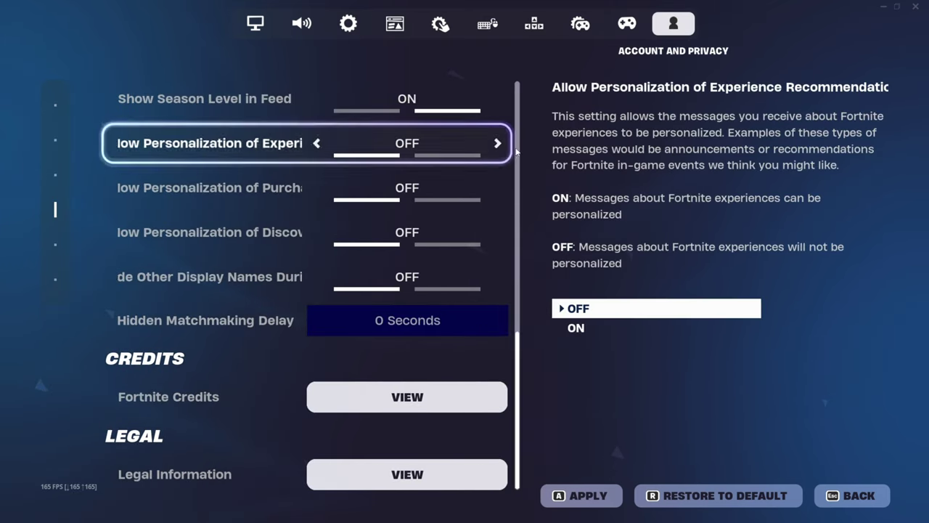
{"action": "scroll", "coordinate": [517, 146], "scroll_direction": "up", "scroll_amount": 5}
{"action": "scroll", "coordinate": [472, 218], "scroll_direction": "up", "scroll_amount": 3}
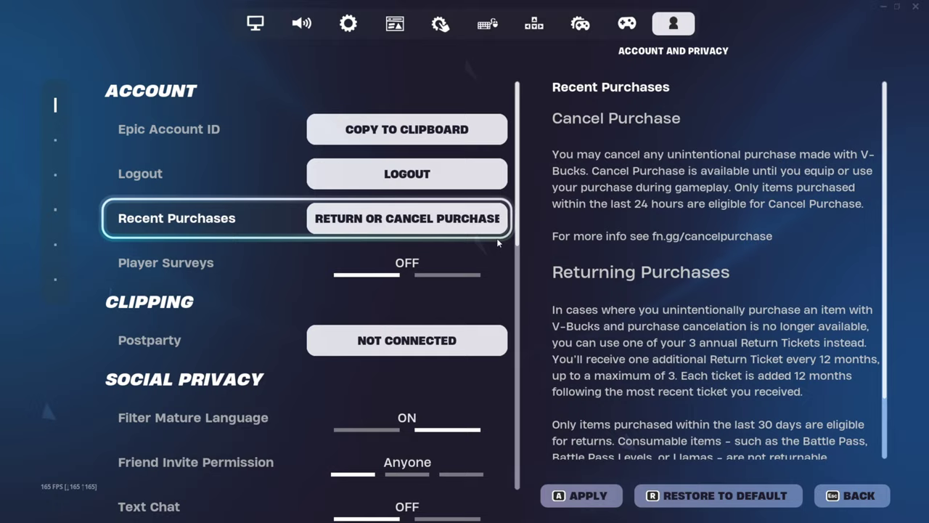
{"action": "scroll", "coordinate": [433, 336], "scroll_direction": "down", "scroll_amount": 2}
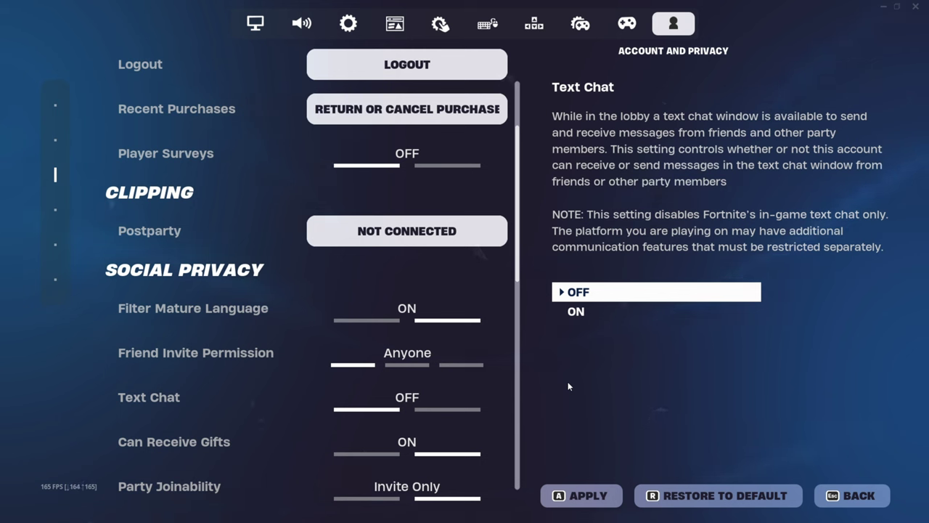
{"action": "key", "text": "Down"}
{"action": "key", "text": "Down"}
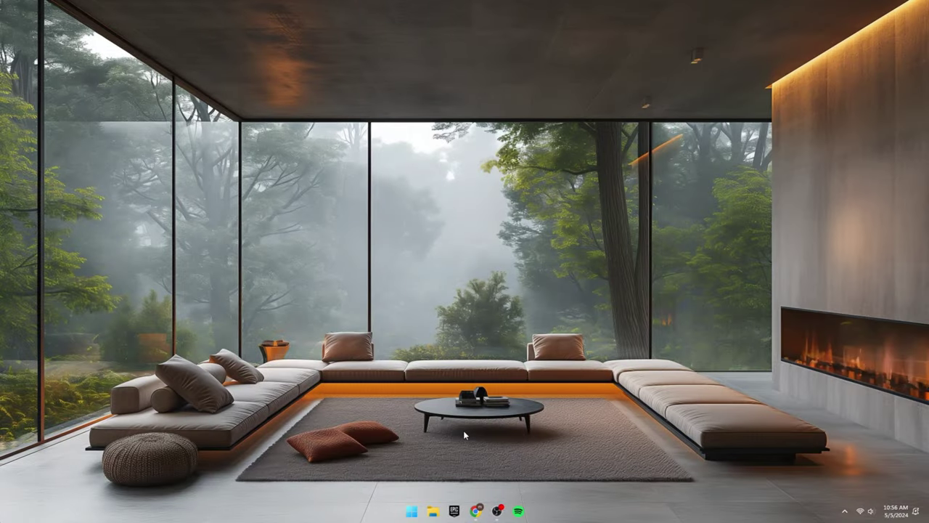
Open Task Manager from the taskbar and view CPU performance for the i3-12100F
{"action": "right_click", "coordinate": [574, 510]}
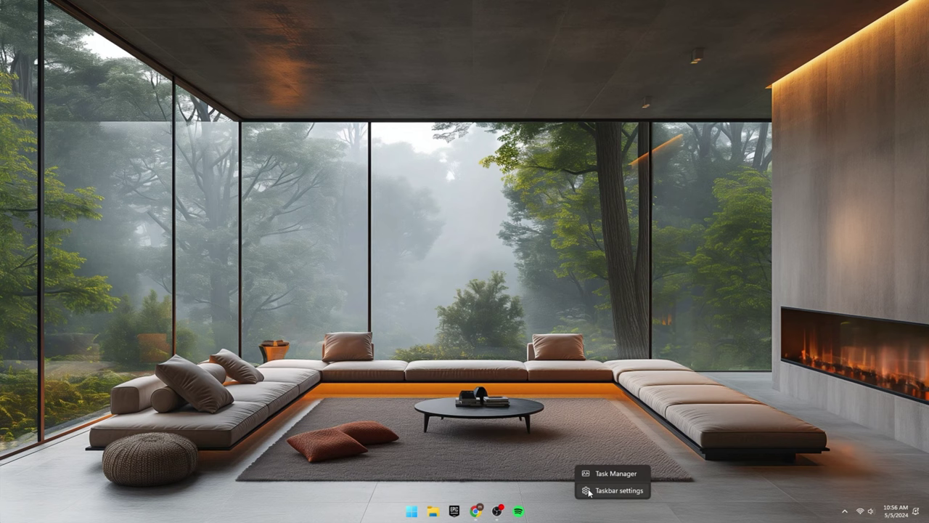
{"action": "left_click", "coordinate": [596, 474]}
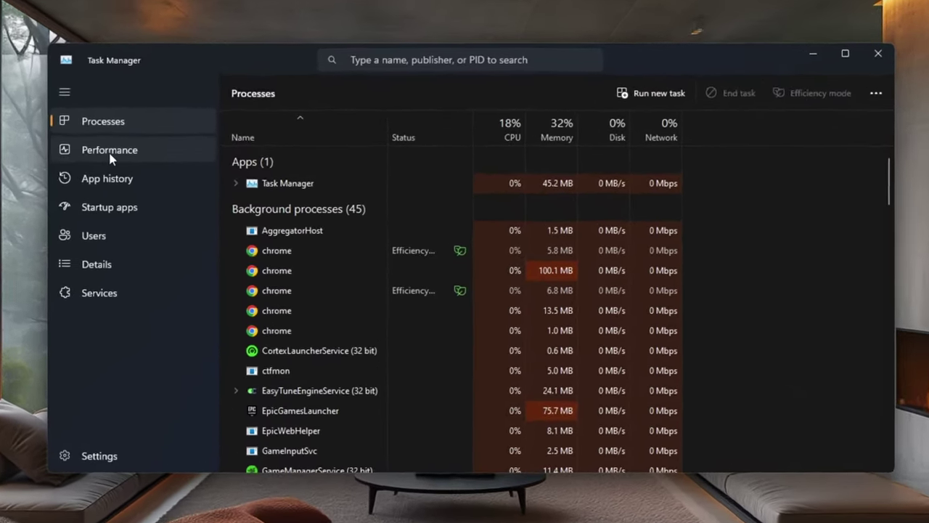
{"action": "left_click", "coordinate": [138, 164]}
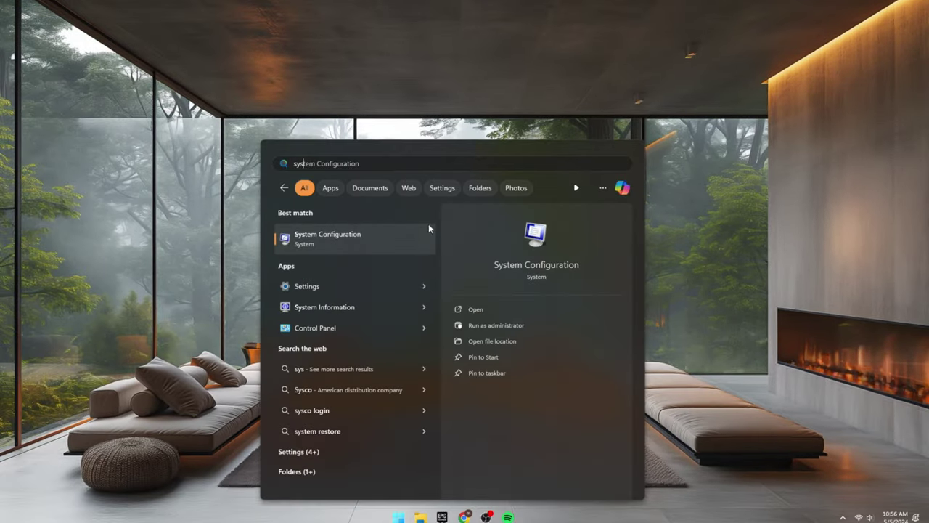
Set the System Configuration boot advanced options to use 8 processors
{"action": "left_click", "coordinate": [343, 235]}
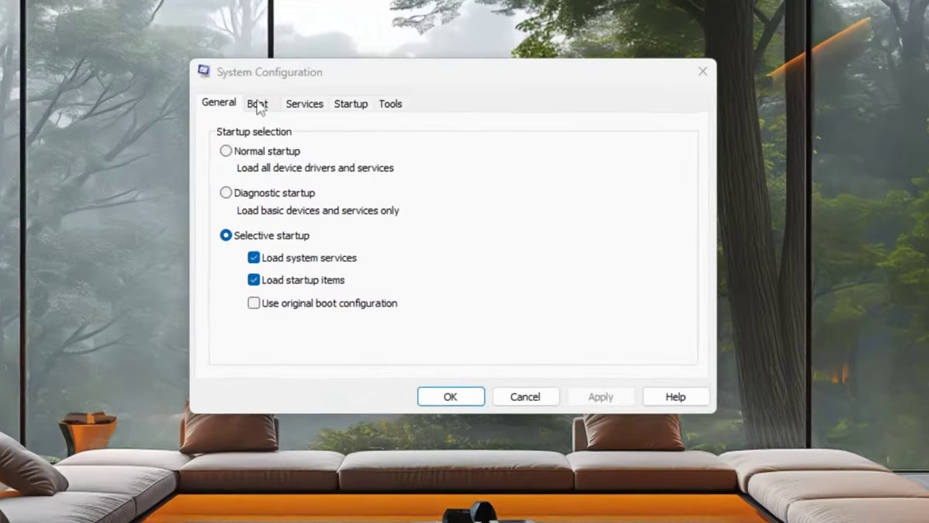
{"action": "left_click", "coordinate": [348, 176]}
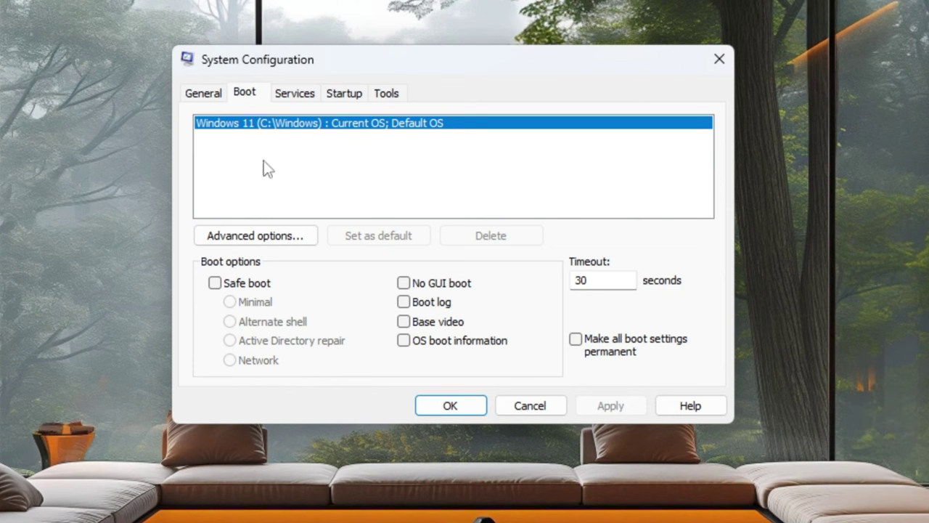
{"action": "left_click", "coordinate": [274, 236]}
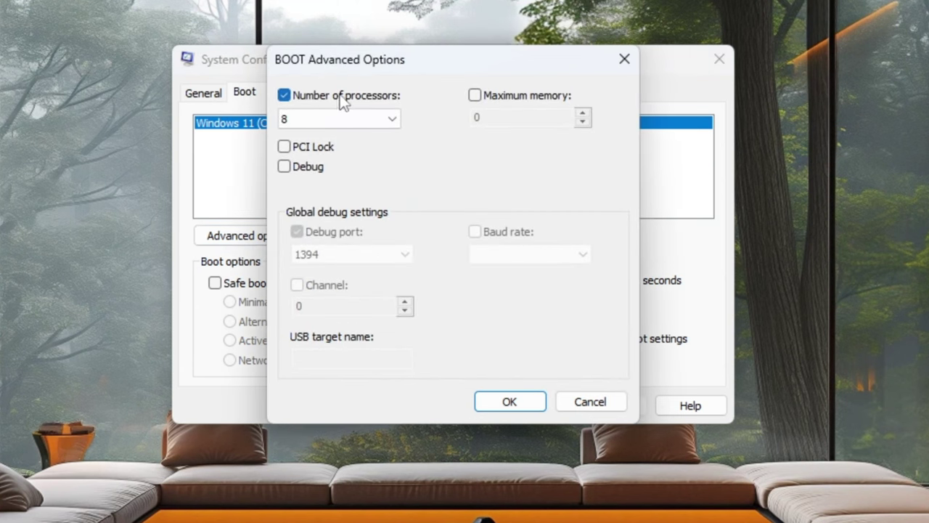
{"action": "left_click", "coordinate": [332, 110]}
{"action": "left_click", "coordinate": [334, 225]}
{"action": "left_click", "coordinate": [509, 402]}
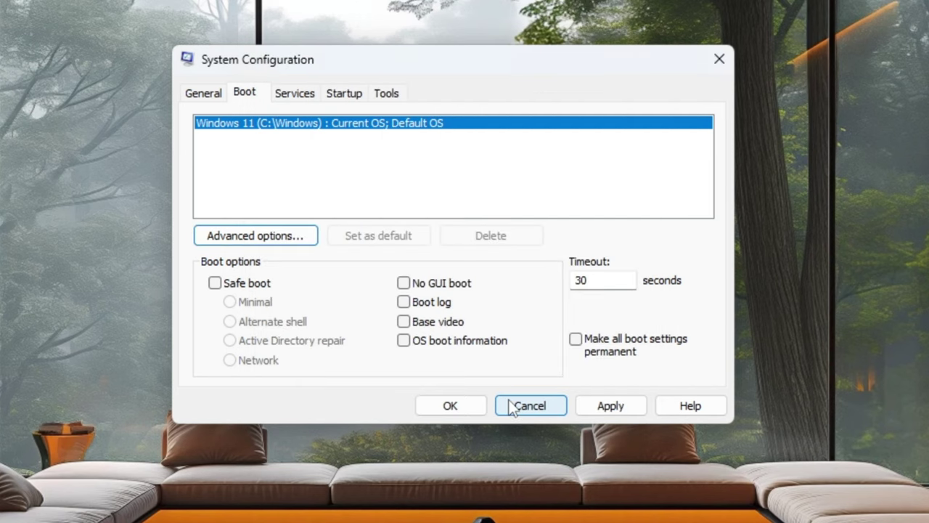
{"action": "left_click", "coordinate": [535, 511]}
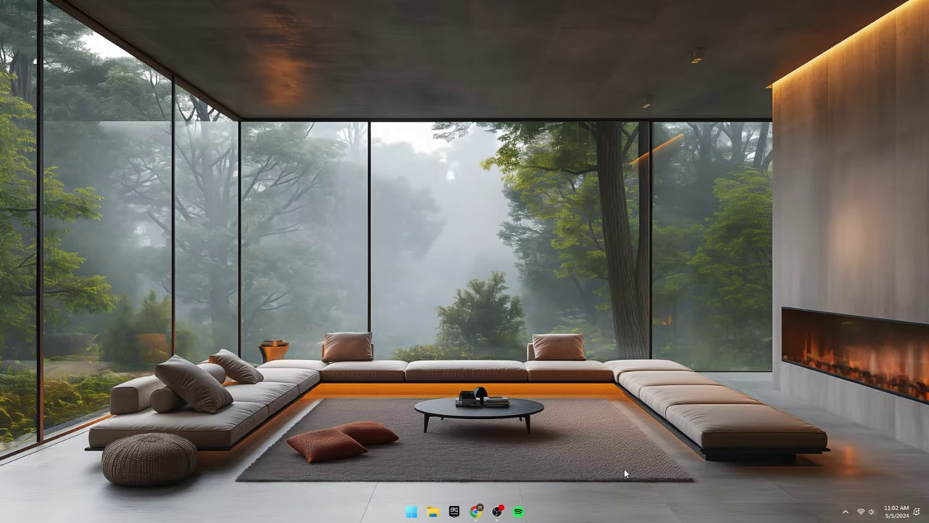
Reveal the hidden system tray icons
{"action": "left_click", "coordinate": [844, 511]}
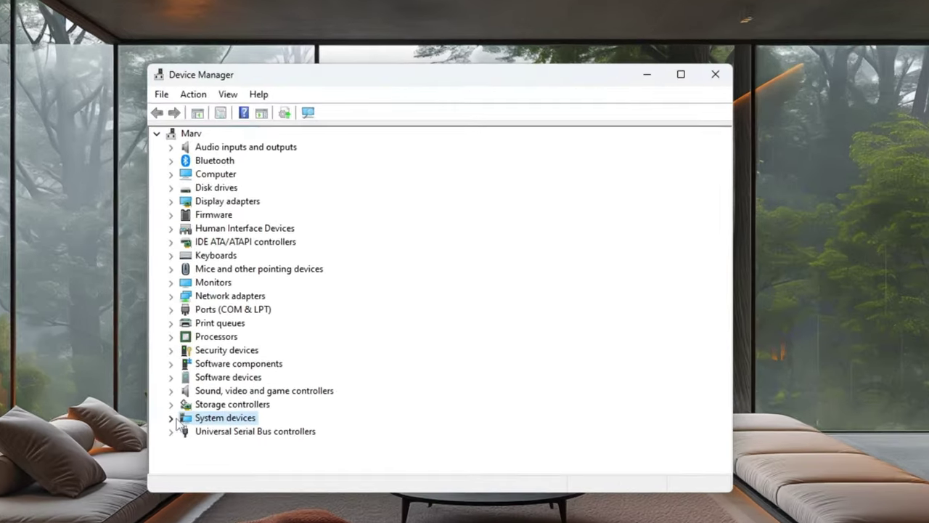
Disable the High precision event timer under System devices in Device Manager
{"action": "left_click", "coordinate": [171, 421]}
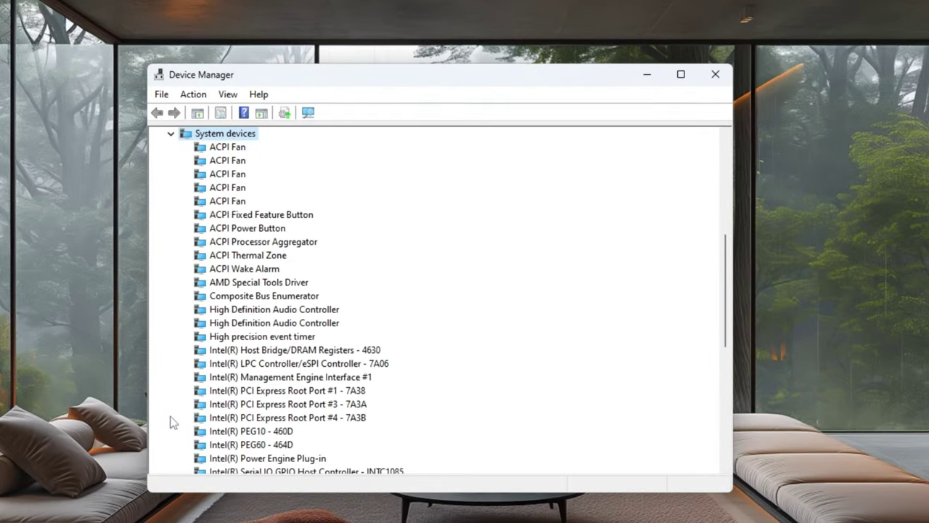
{"action": "left_click", "coordinate": [240, 340]}
{"action": "right_click", "coordinate": [240, 340]}
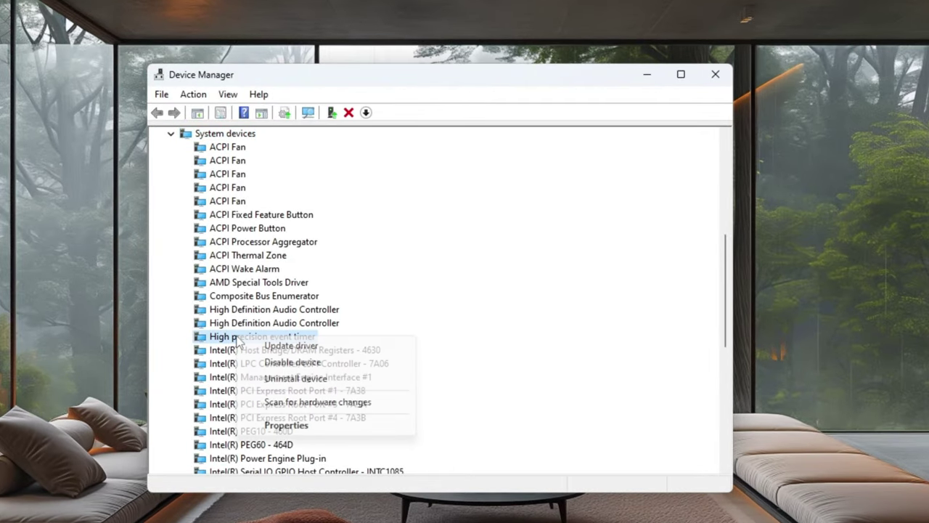
{"action": "left_click", "coordinate": [288, 361]}
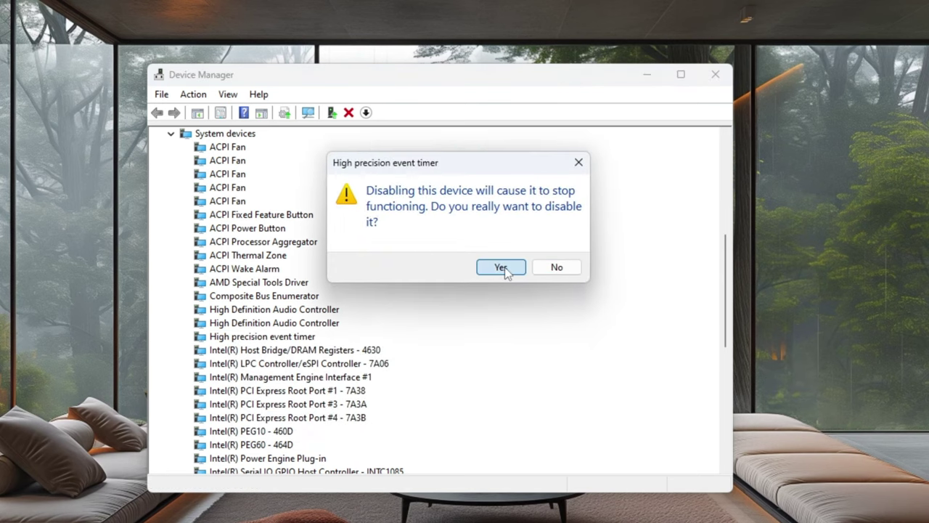
{"action": "left_click", "coordinate": [501, 267]}
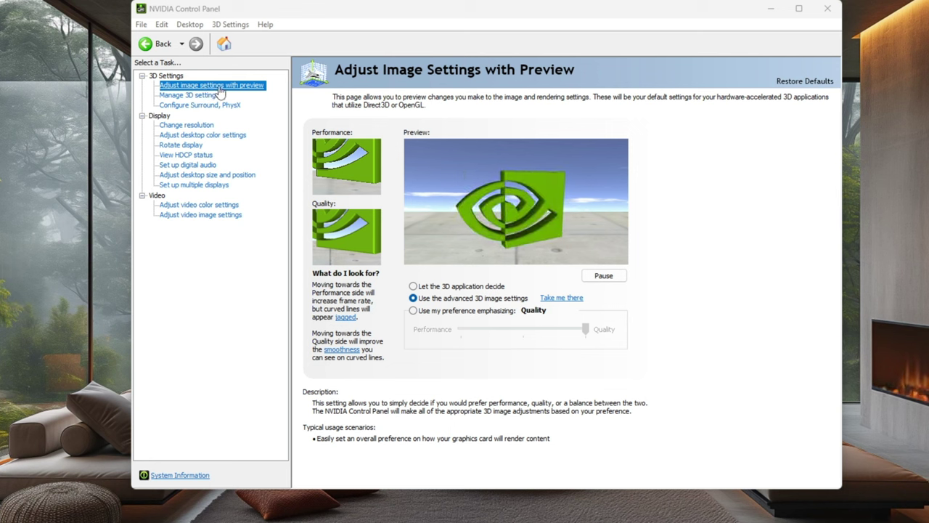
Choose 'Use my preference emphasizing' with the slider set to Performance
{"action": "left_click", "coordinate": [413, 311]}
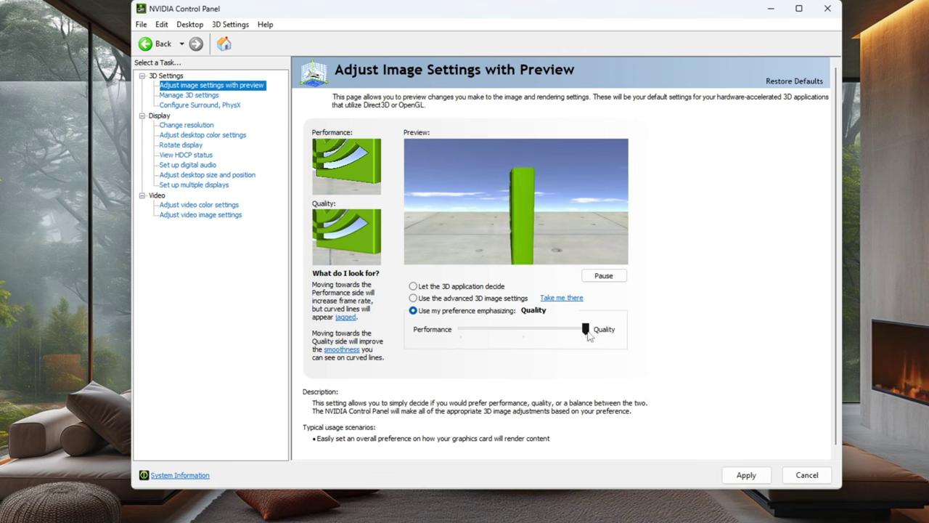
{"action": "left_click_drag", "start_coordinate": [586, 329], "coordinate": [472, 331]}
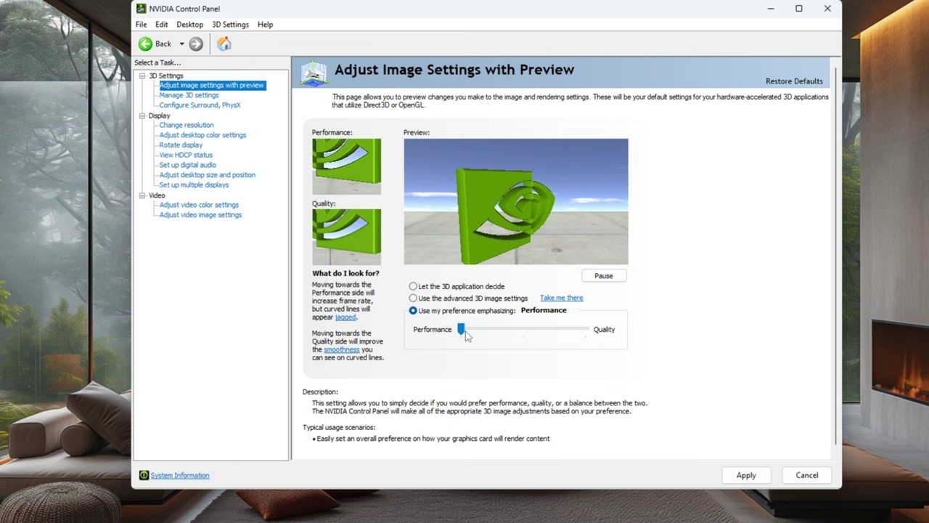
Go to Manage 3D Settings and scroll through the Global Settings list
{"action": "left_click", "coordinate": [561, 299]}
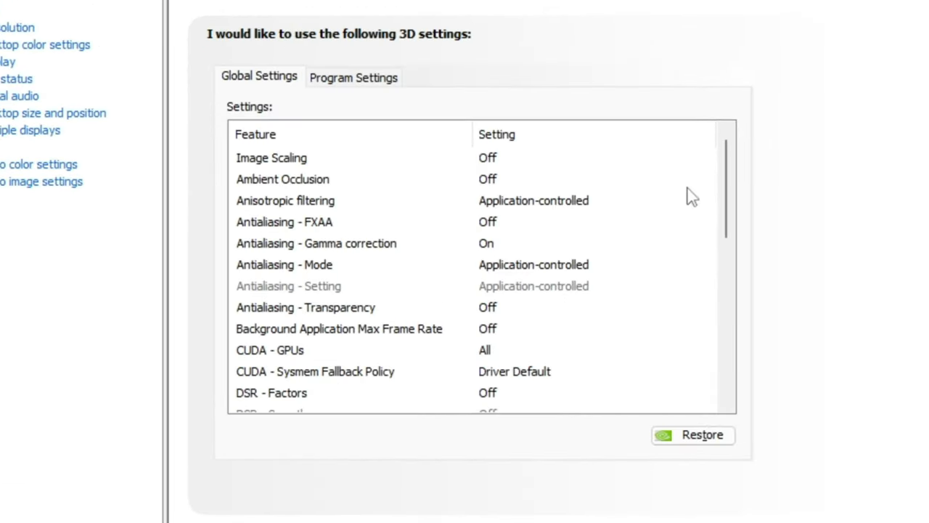
{"action": "mouse_move", "coordinate": [726, 149]}
{"action": "left_mouse_down"}
{"action": "mouse_move", "coordinate": [728, 238]}
{"action": "mouse_move", "coordinate": [752, 332]}
{"action": "left_mouse_up"}
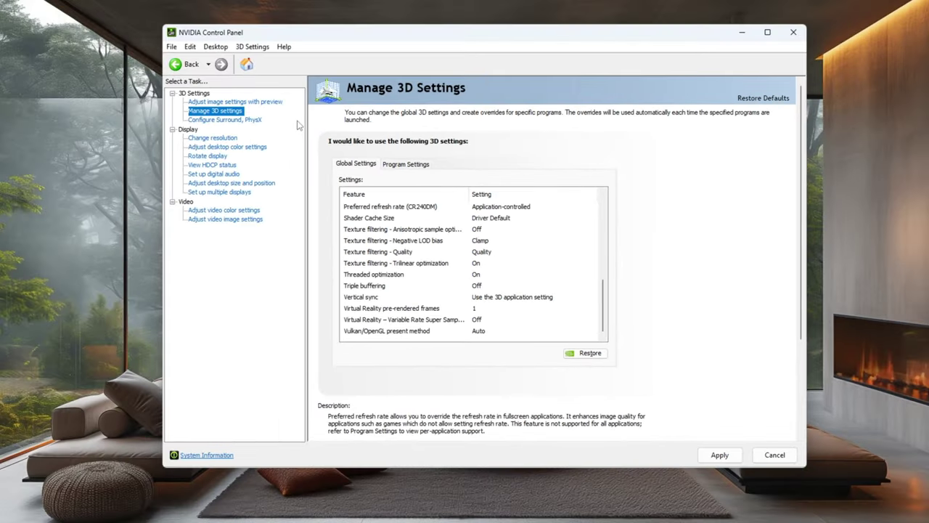
Apply the pending 3D setting changes and raise digital vibrance from 50% to 80%
{"action": "left_click", "coordinate": [255, 121]}
{"action": "left_click", "coordinate": [464, 282]}
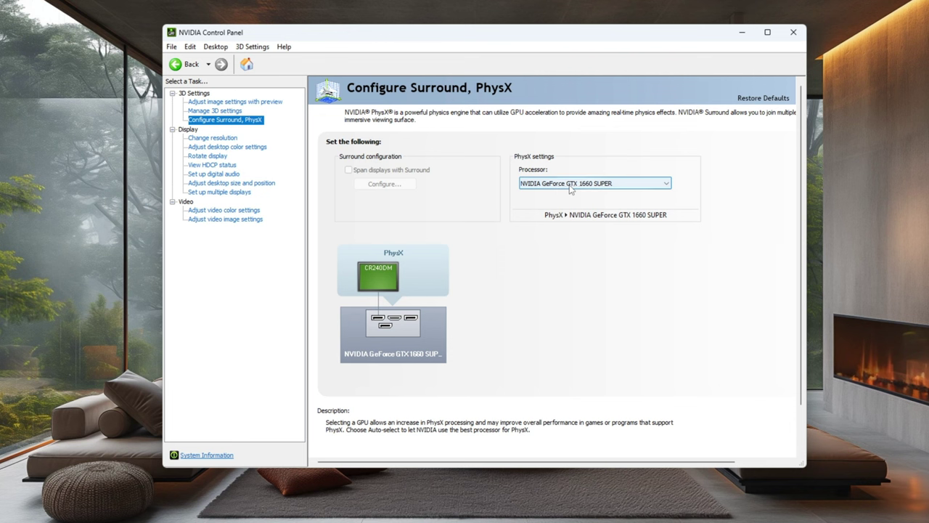
{"action": "left_click", "coordinate": [231, 148]}
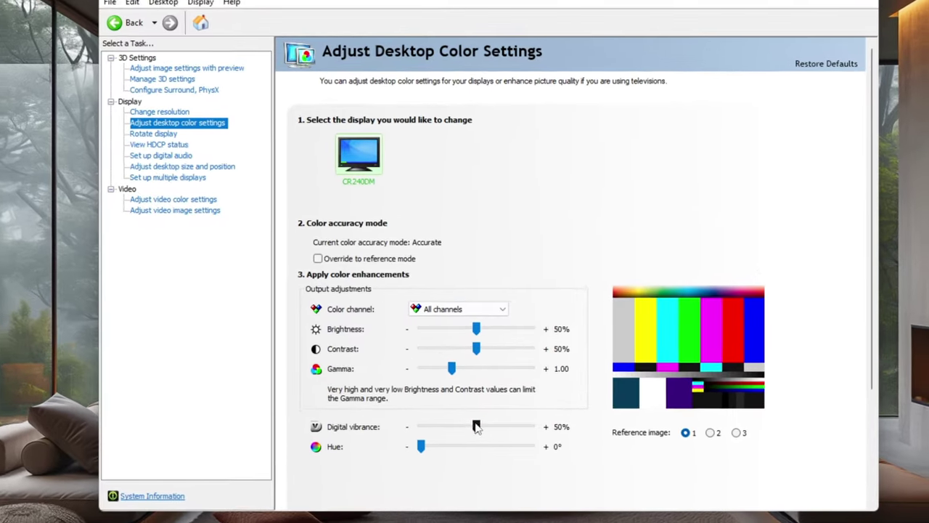
{"action": "left_click_drag", "start_coordinate": [476, 429], "coordinate": [511, 429]}
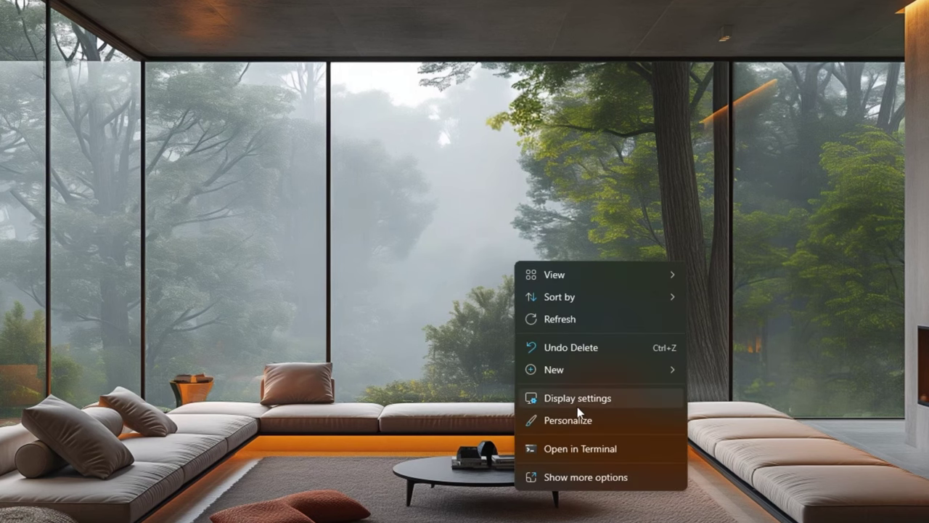
Open Windows display settings, then the per-app graphics settings and default graphics settings
{"action": "left_click", "coordinate": [581, 404]}
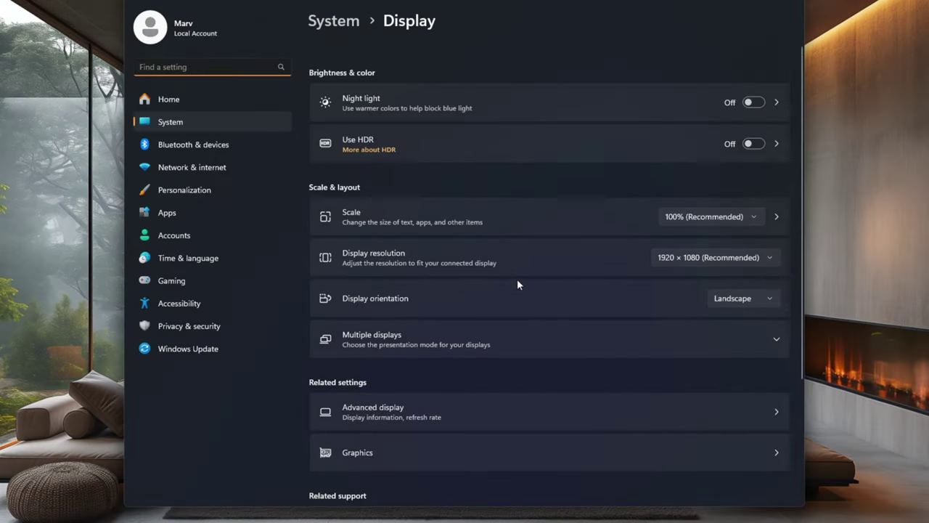
{"action": "scroll", "coordinate": [430, 389], "scroll_direction": "down", "scroll_amount": 1}
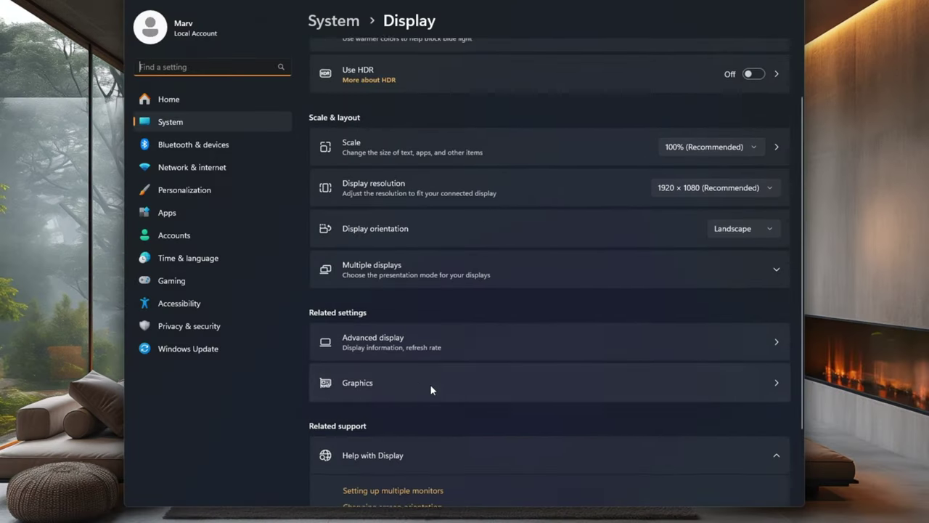
{"action": "left_click", "coordinate": [362, 383]}
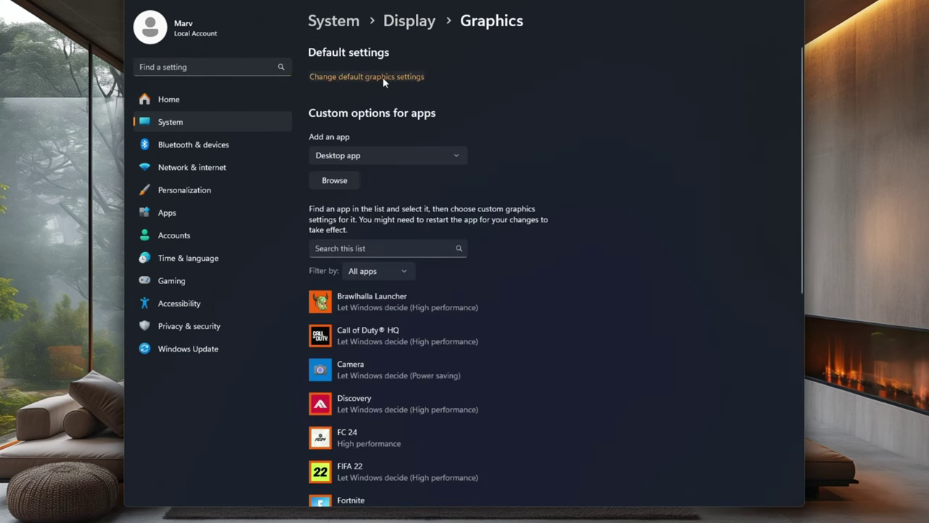
{"action": "left_click", "coordinate": [382, 79]}
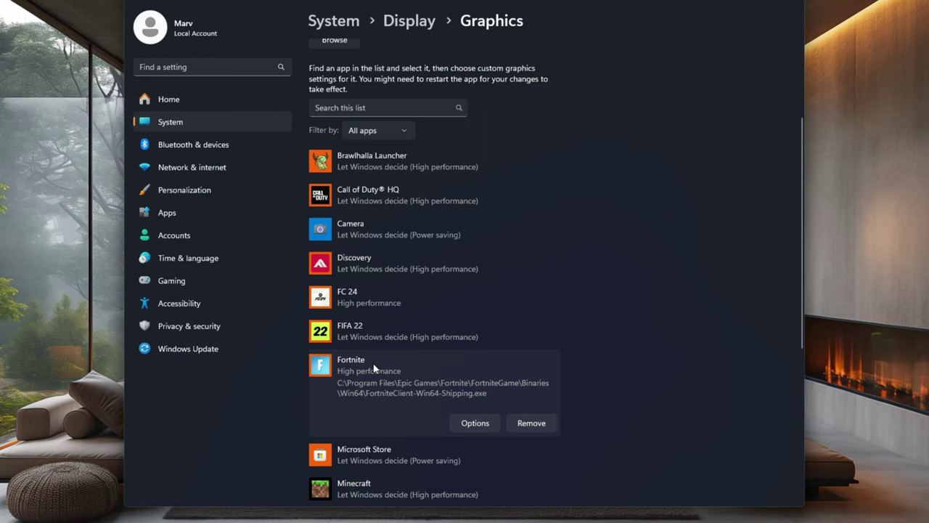
{"action": "scroll", "coordinate": [483, 179], "scroll_direction": "up", "scroll_amount": 3}
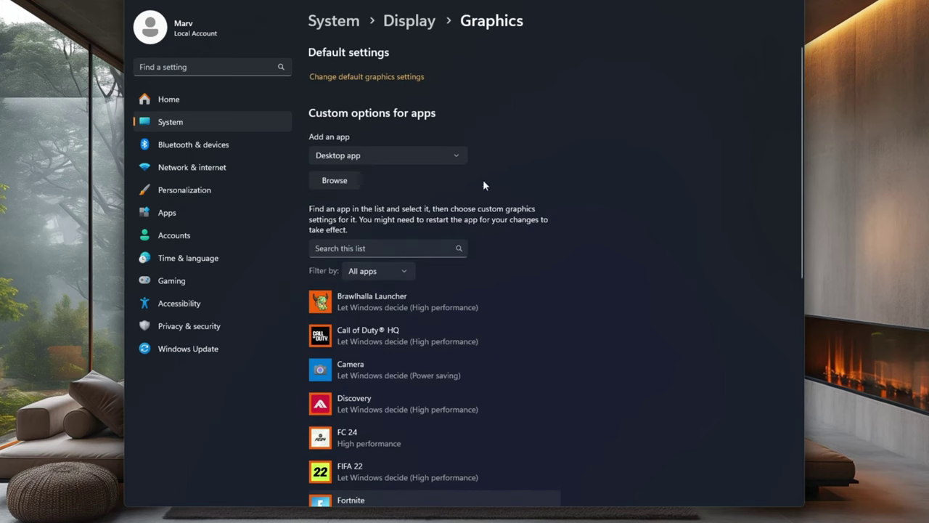
Save High performance as Fortnite's graphics preference
{"action": "left_click", "coordinate": [331, 180]}
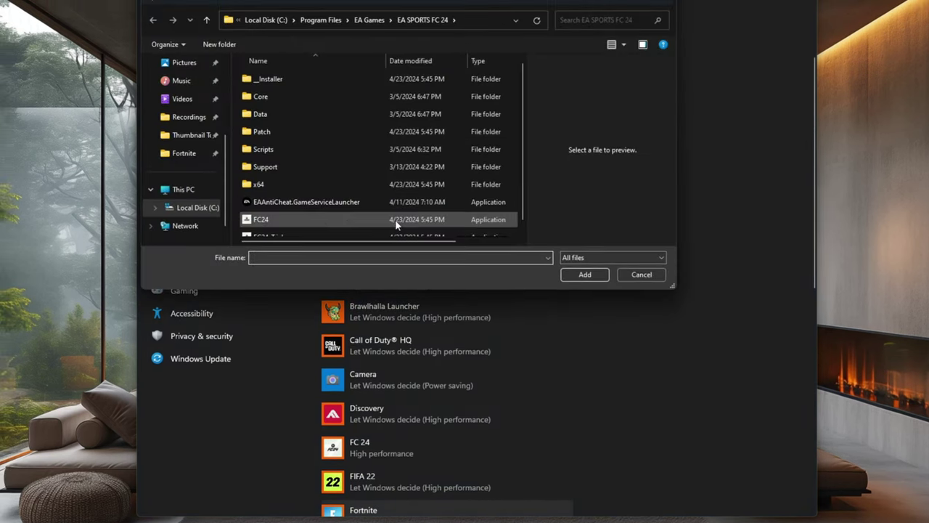
{"action": "left_click", "coordinate": [653, 284]}
{"action": "scroll", "coordinate": [483, 334], "scroll_direction": "down", "scroll_amount": 3}
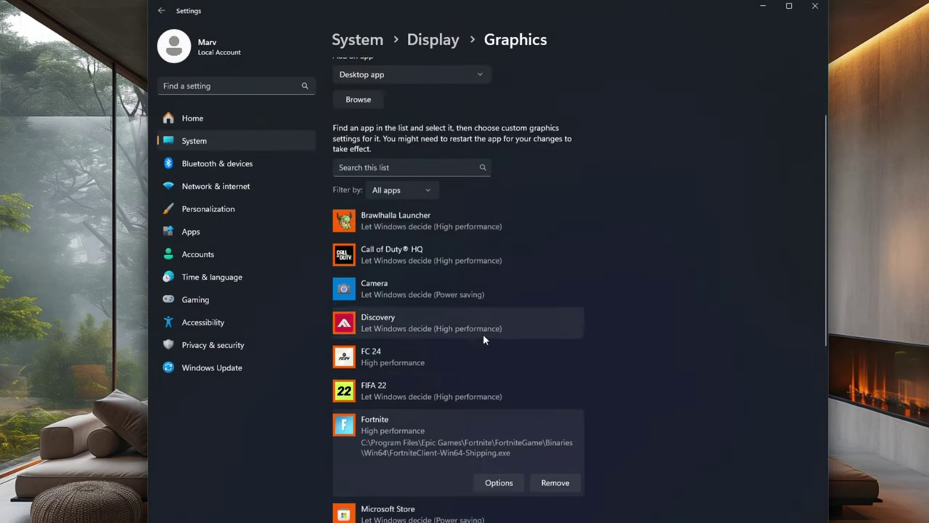
{"action": "left_click", "coordinate": [498, 442]}
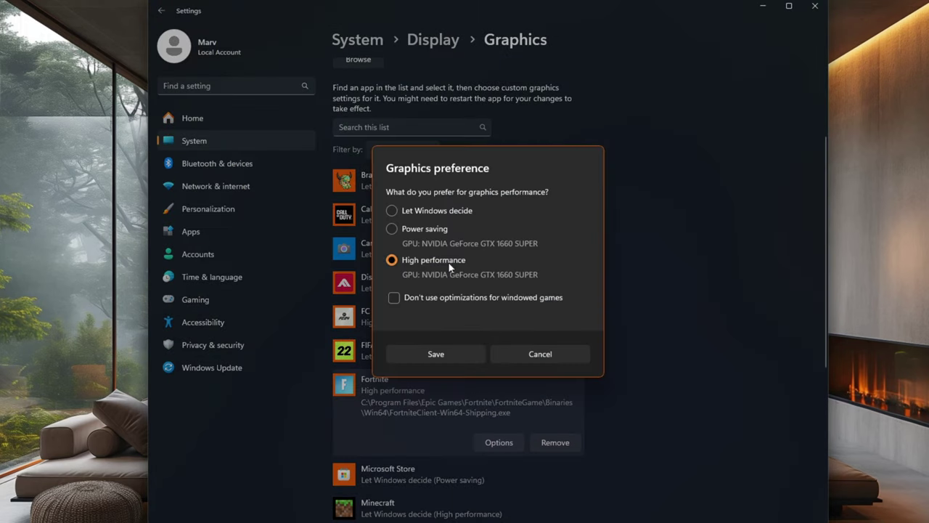
{"action": "left_click", "coordinate": [427, 357]}
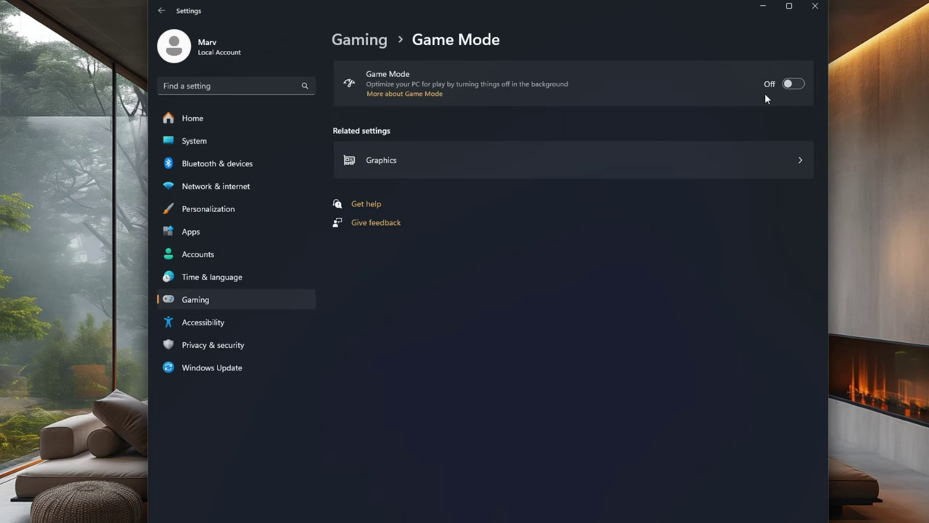
Check the Game Bar settings, then launch 'advanced system settings' from Start search
{"action": "key", "text": "alt+Left"}
{"action": "left_click", "coordinate": [531, 85]}
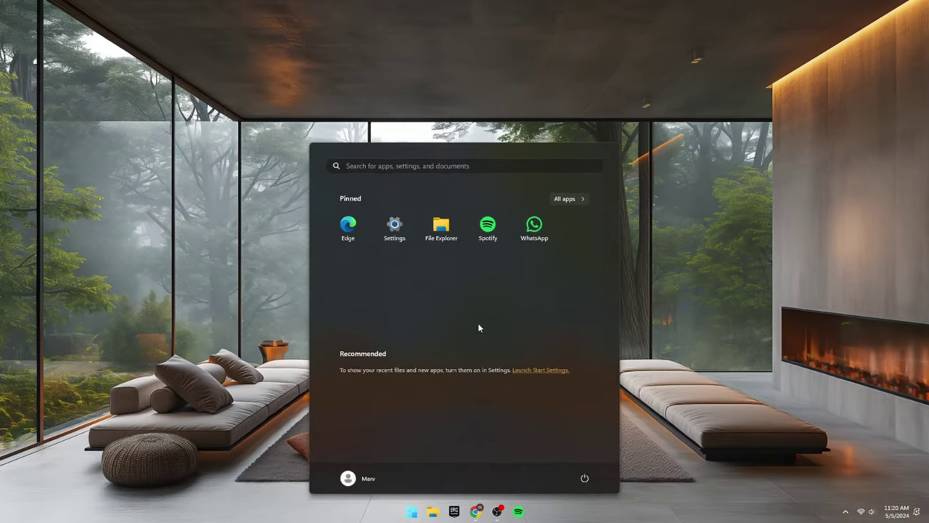
{"action": "type", "text": "advanced system settings"}
{"action": "key", "text": "Return"}
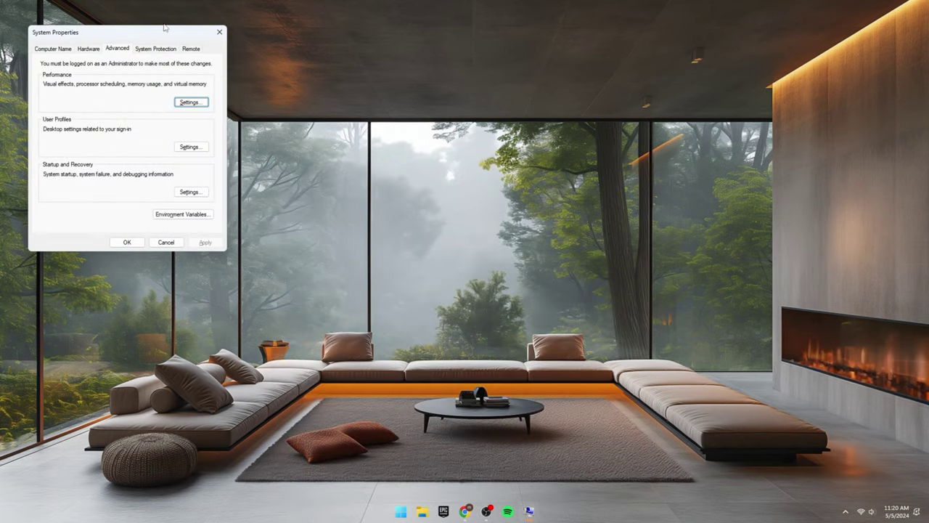
Adjust visual effects for best performance, re-enabling taskbar animations, thumbnails and smooth screen-font edges
{"action": "left_click_drag", "start_coordinate": [164, 27], "coordinate": [381, 143]}
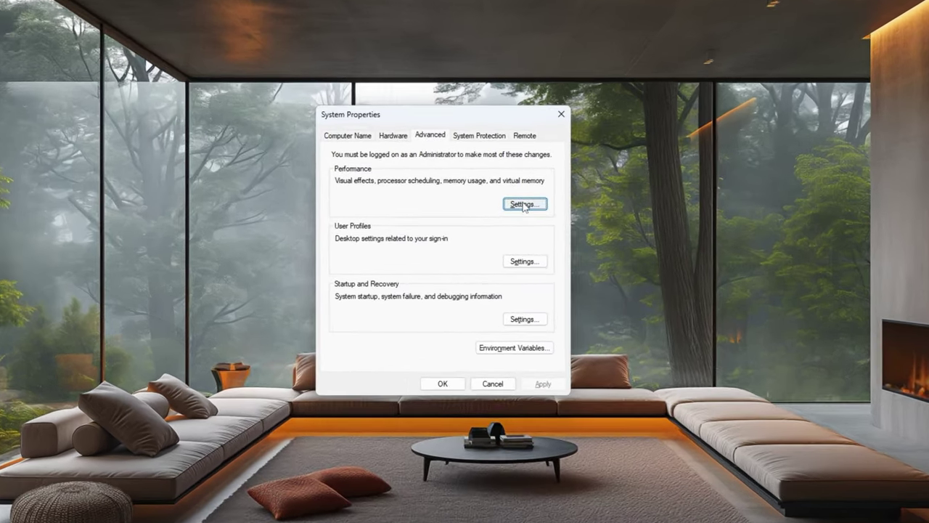
{"action": "left_click", "coordinate": [523, 204]}
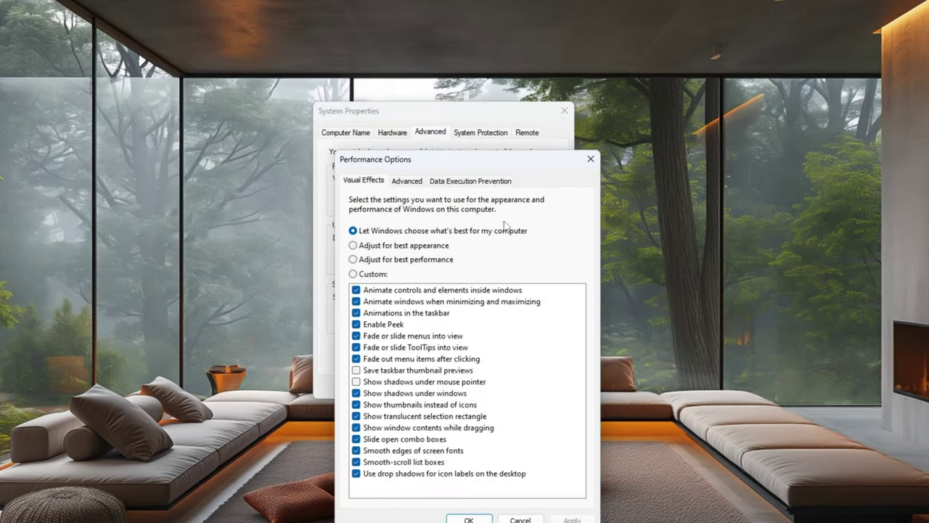
{"action": "left_click", "coordinate": [403, 260]}
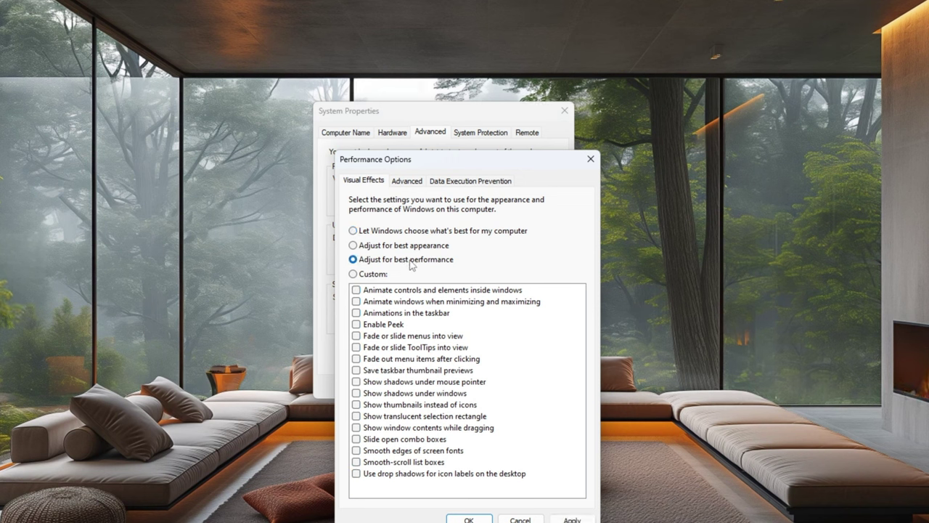
{"action": "left_click", "coordinate": [393, 313]}
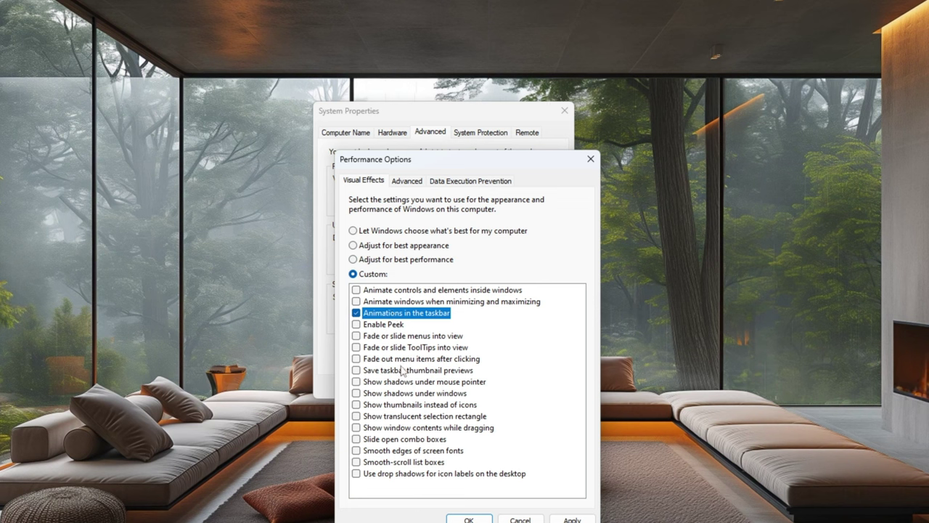
{"action": "left_click", "coordinate": [408, 406]}
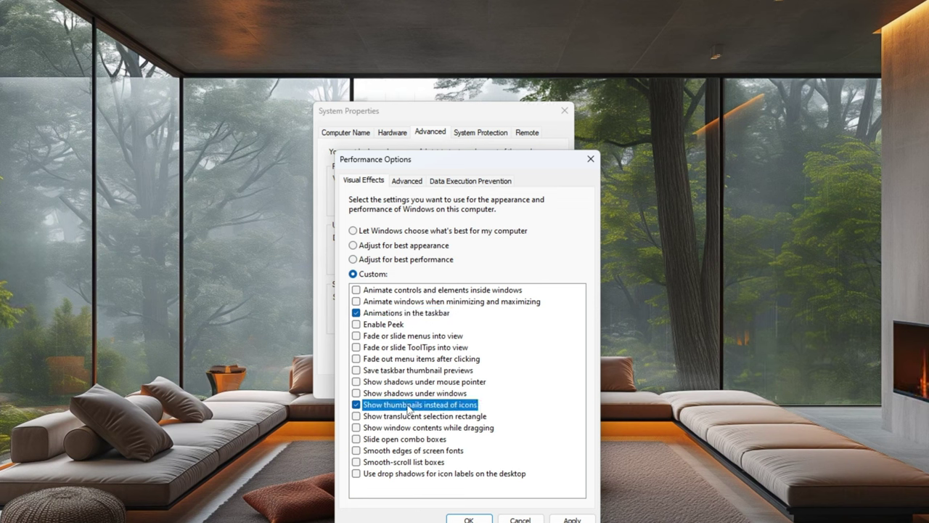
{"action": "left_click", "coordinate": [405, 450]}
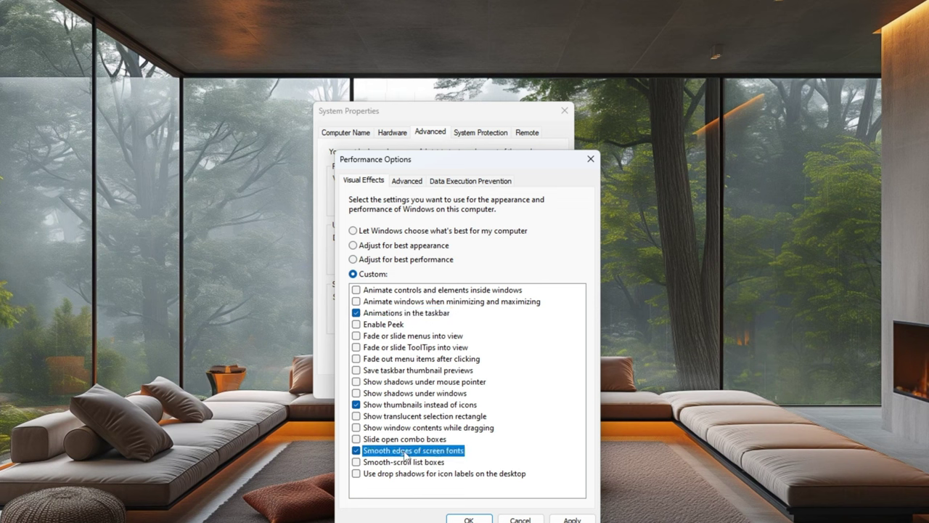